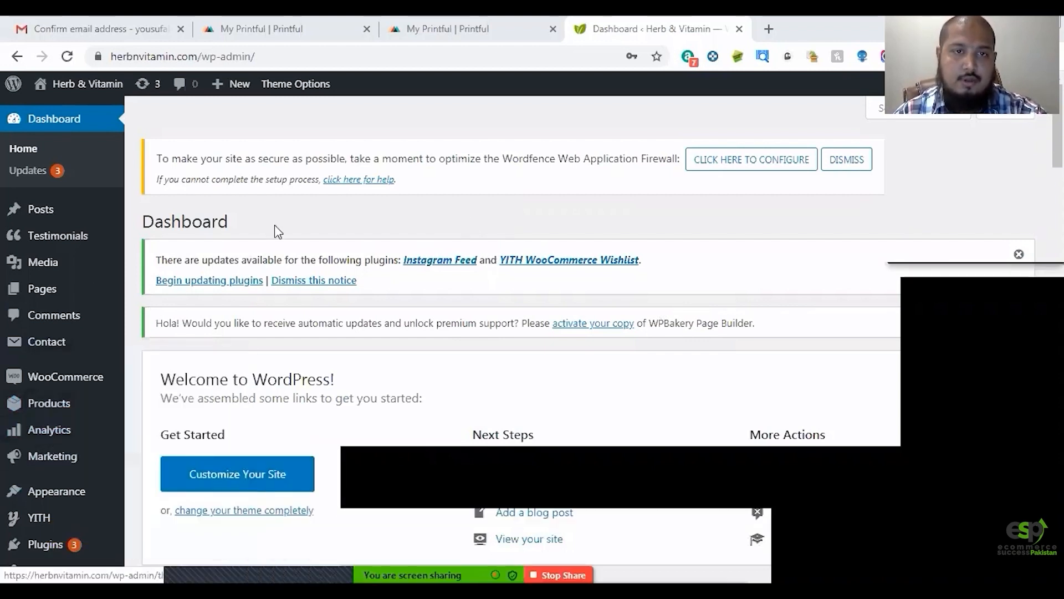
- Search the WordPress plugin directory for "Printful" to add a new plugin
{"action": "scroll", "coordinate": [275, 224], "scroll_direction": "down", "scroll_amount": 7}
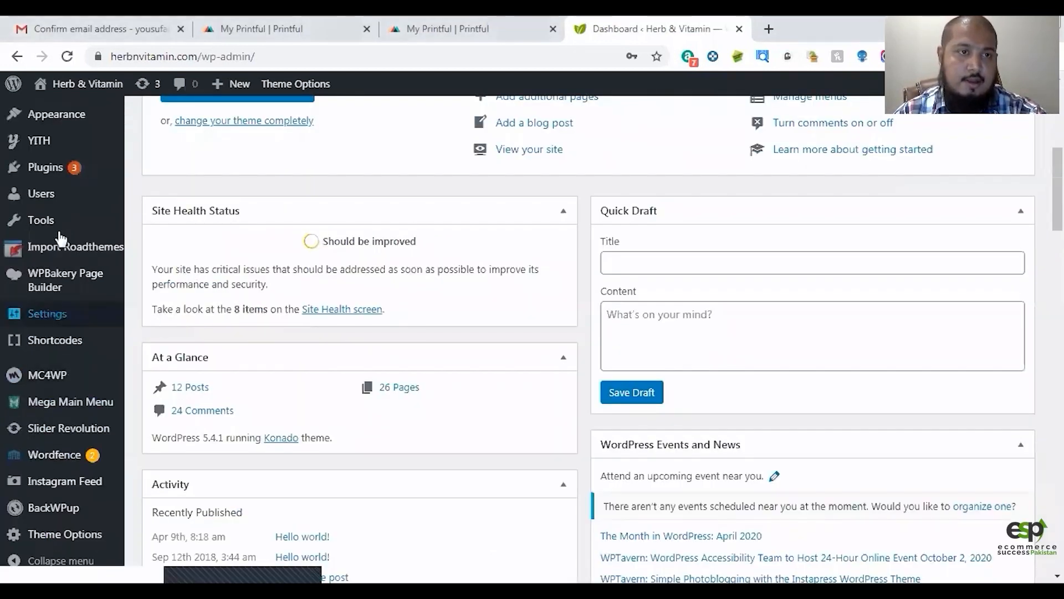
{"action": "mouse_move", "coordinate": [54, 167]}
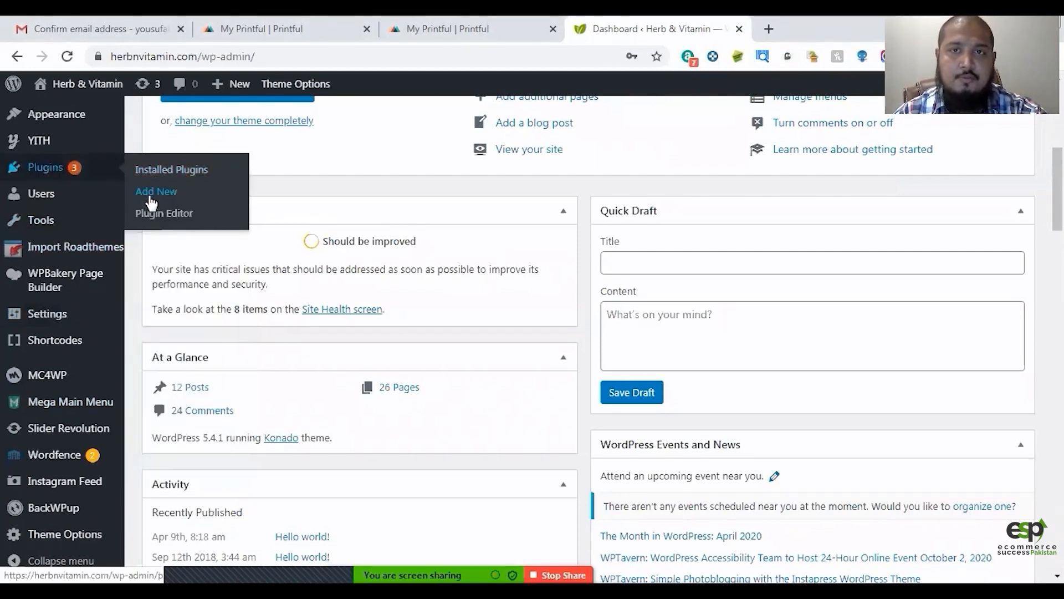
{"action": "left_click", "coordinate": [150, 195]}
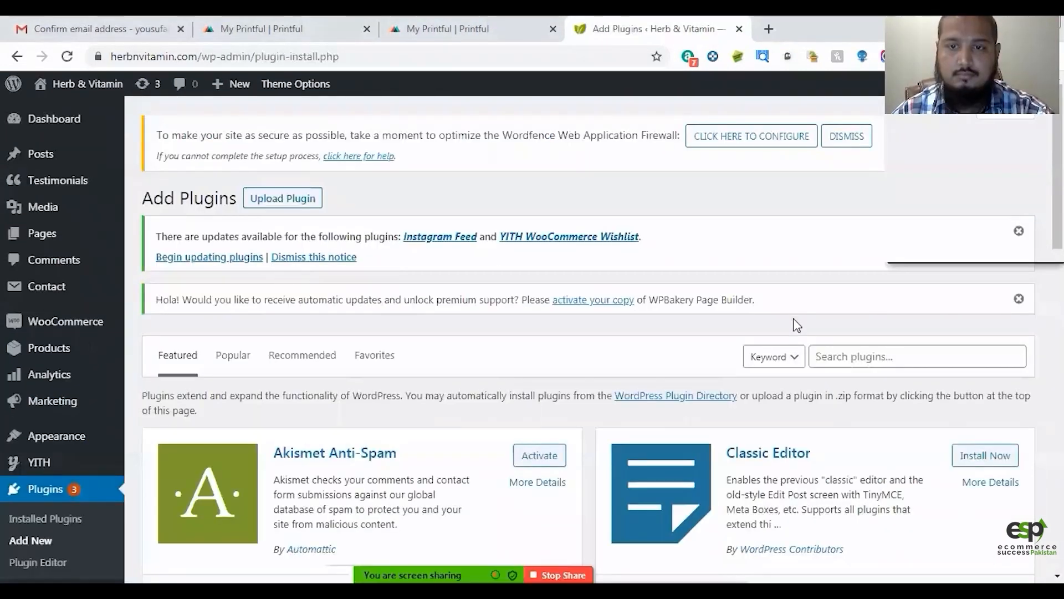
{"action": "left_click", "coordinate": [881, 359]}
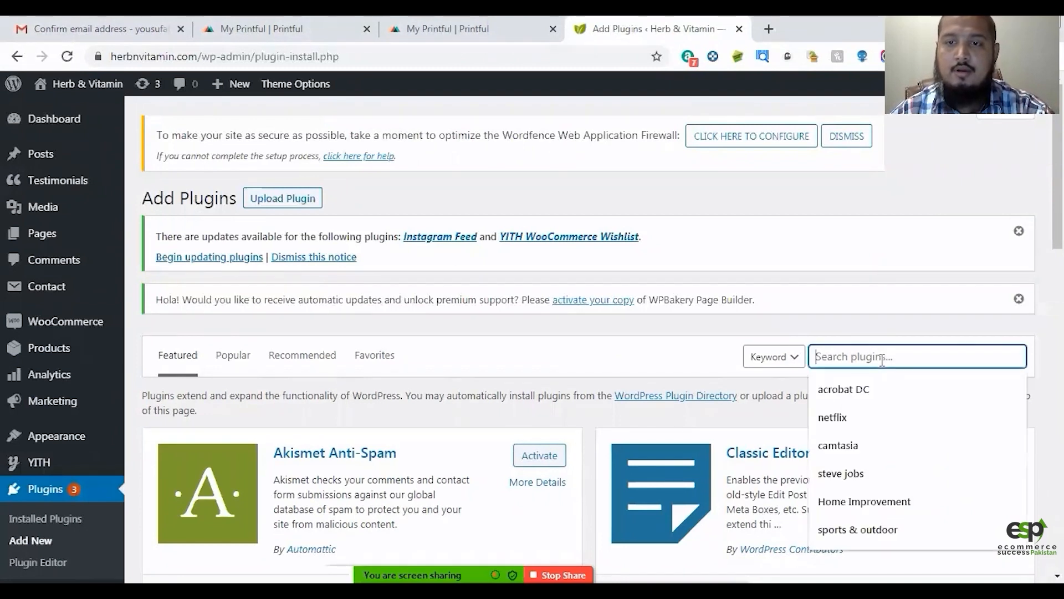
{"action": "type", "text": "Print"}
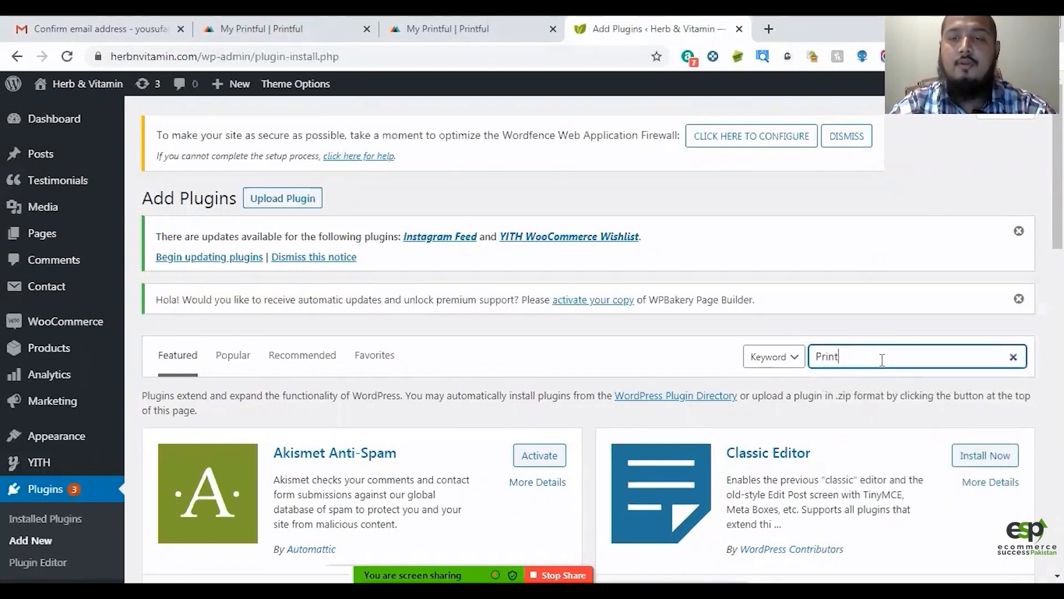
{"action": "type", "text": "ful"}
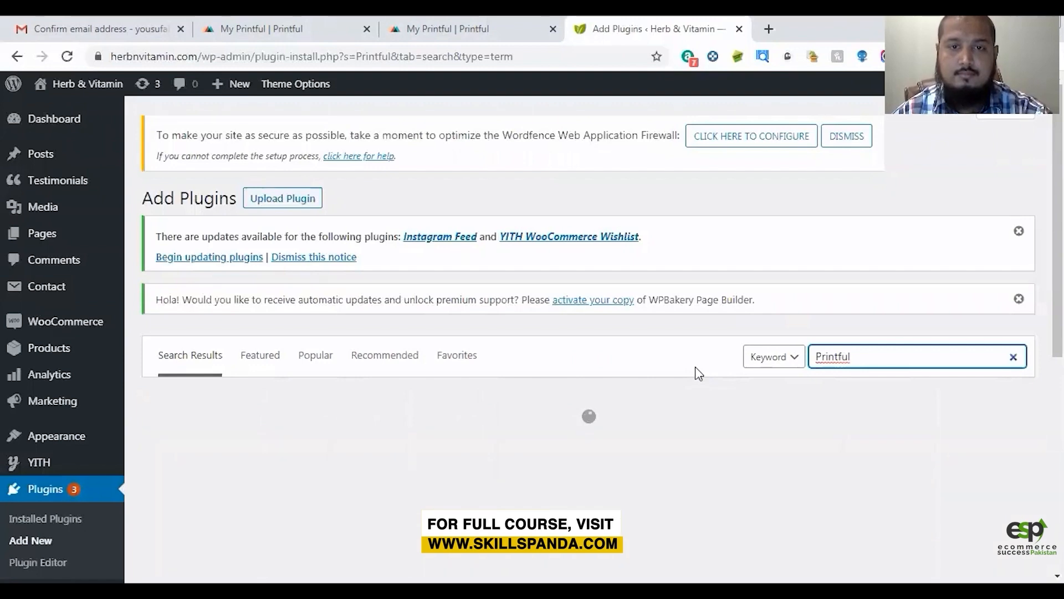
- Install and activate the Printful Integration for WooCommerce plugin
{"action": "scroll", "coordinate": [690, 361], "scroll_direction": "down", "scroll_amount": 3}
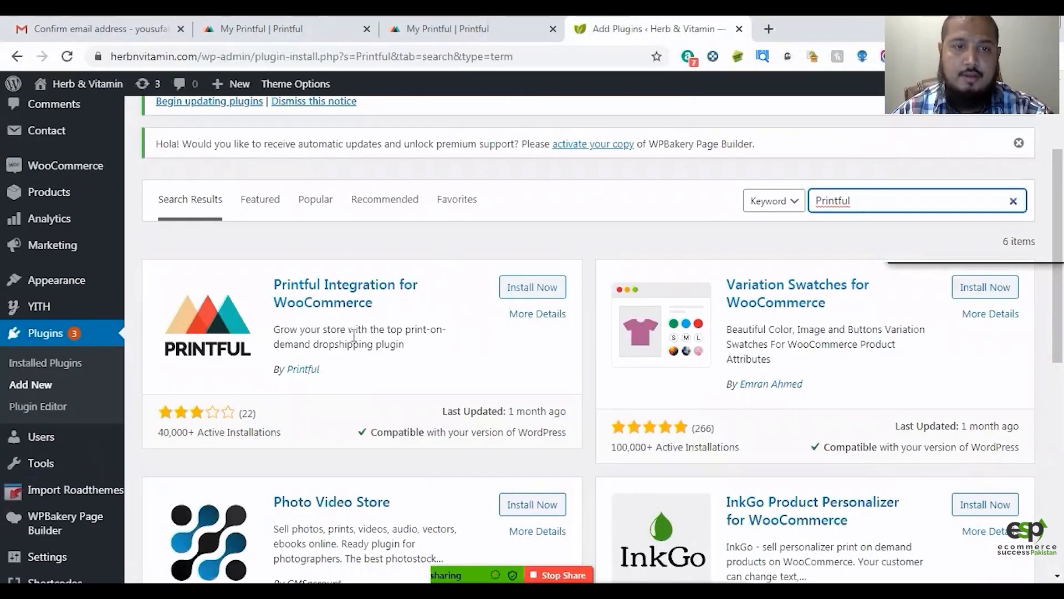
{"action": "left_click", "coordinate": [527, 292]}
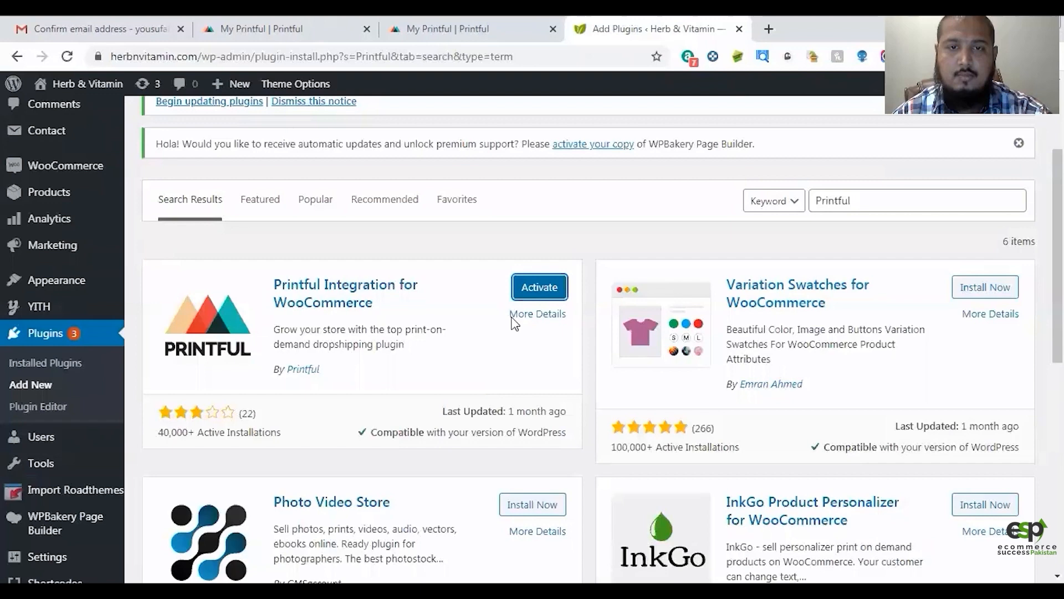
{"action": "left_click", "coordinate": [545, 289]}
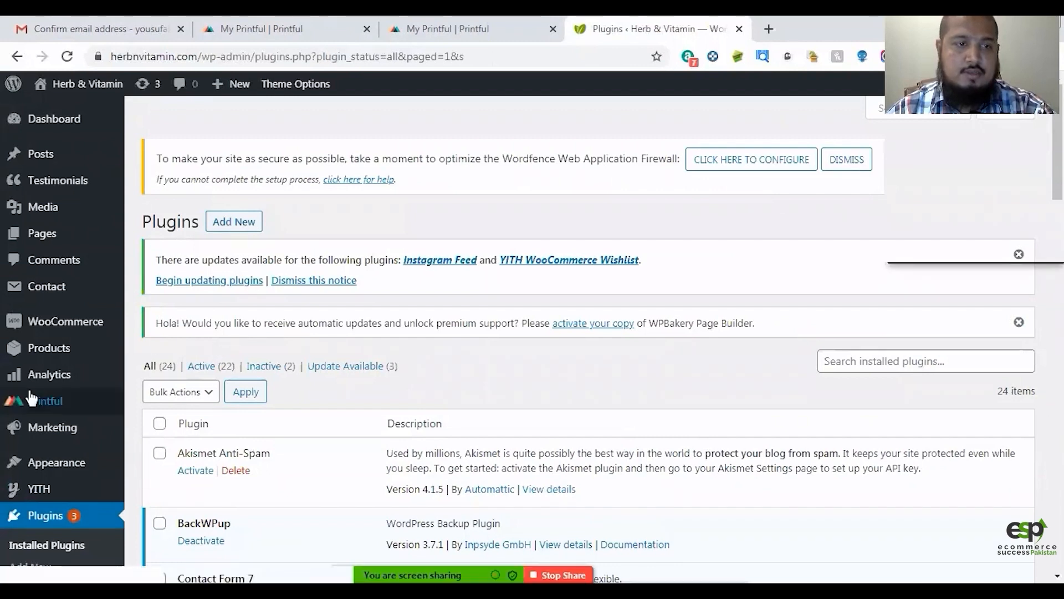
- Open the Printful plugin's dashboard and examine its Connect to Printful section
{"action": "left_click", "coordinate": [61, 411]}
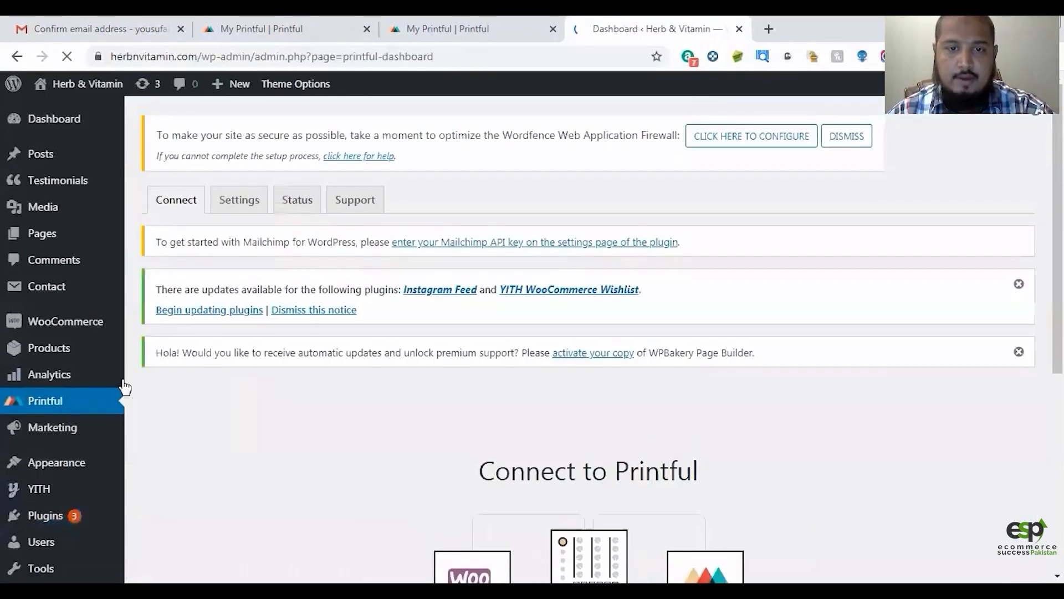
{"action": "scroll", "coordinate": [421, 361], "scroll_direction": "down", "scroll_amount": 4}
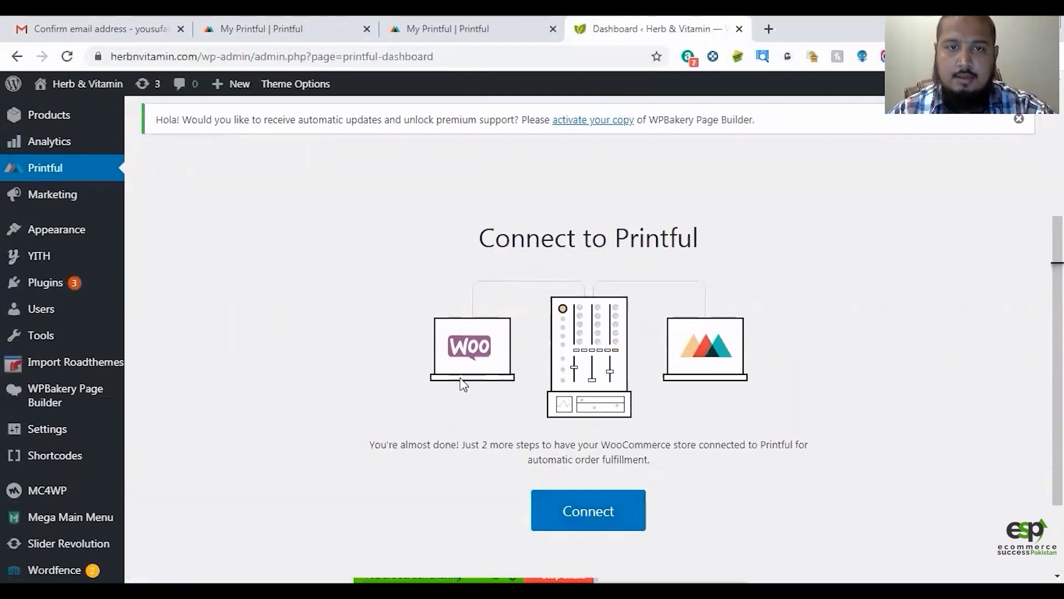
{"action": "scroll", "coordinate": [262, 418], "scroll_direction": "up", "scroll_amount": 5}
{"action": "scroll", "coordinate": [262, 418], "scroll_direction": "down", "scroll_amount": 1}
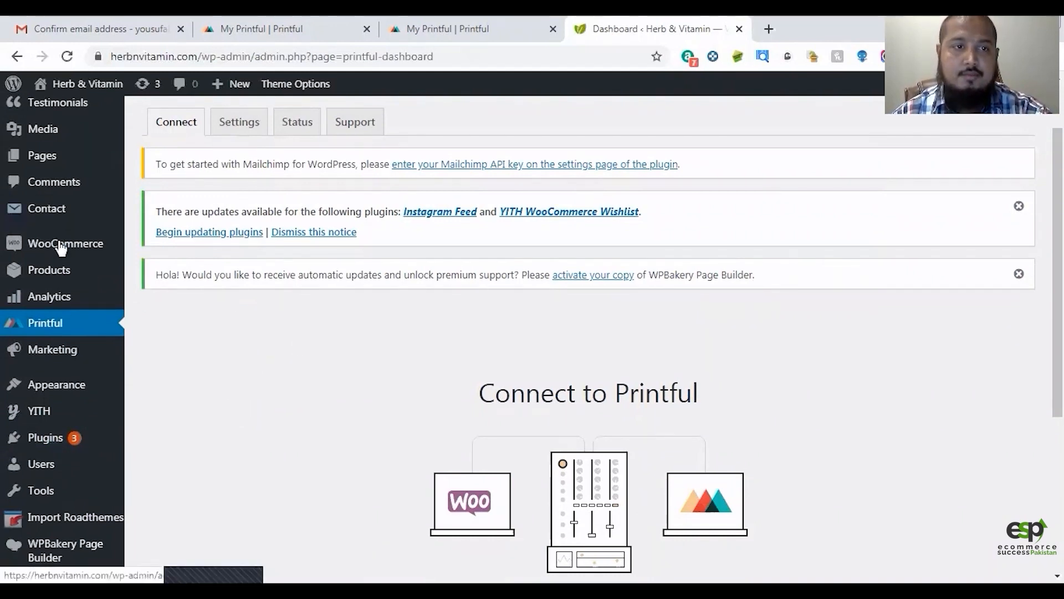
- Enable the legacy REST API in WooCommerce's advanced settings and save the changes
{"action": "mouse_move", "coordinate": [67, 249]}
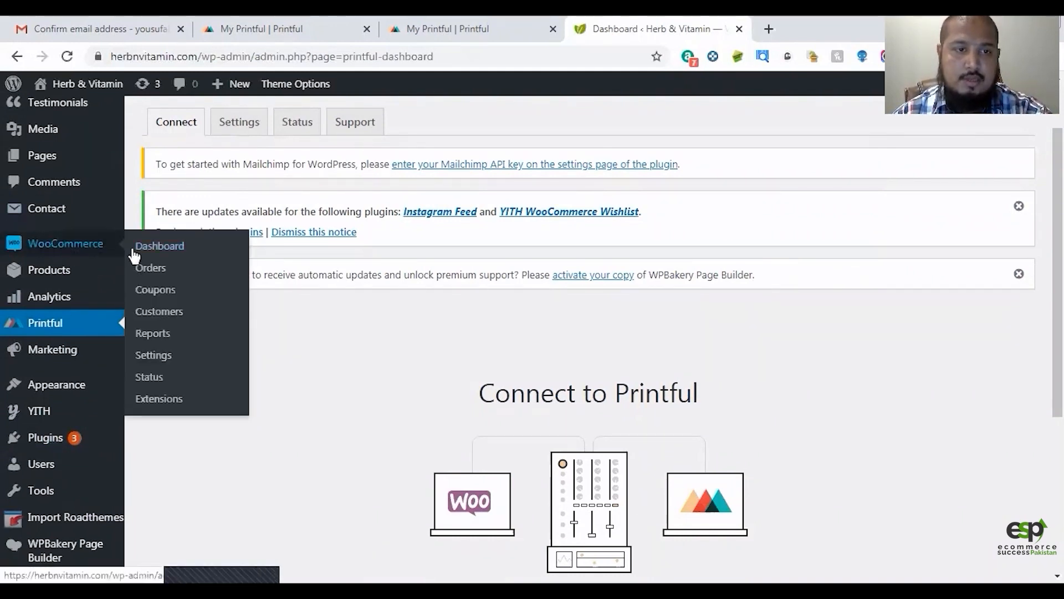
{"action": "left_click", "coordinate": [181, 366]}
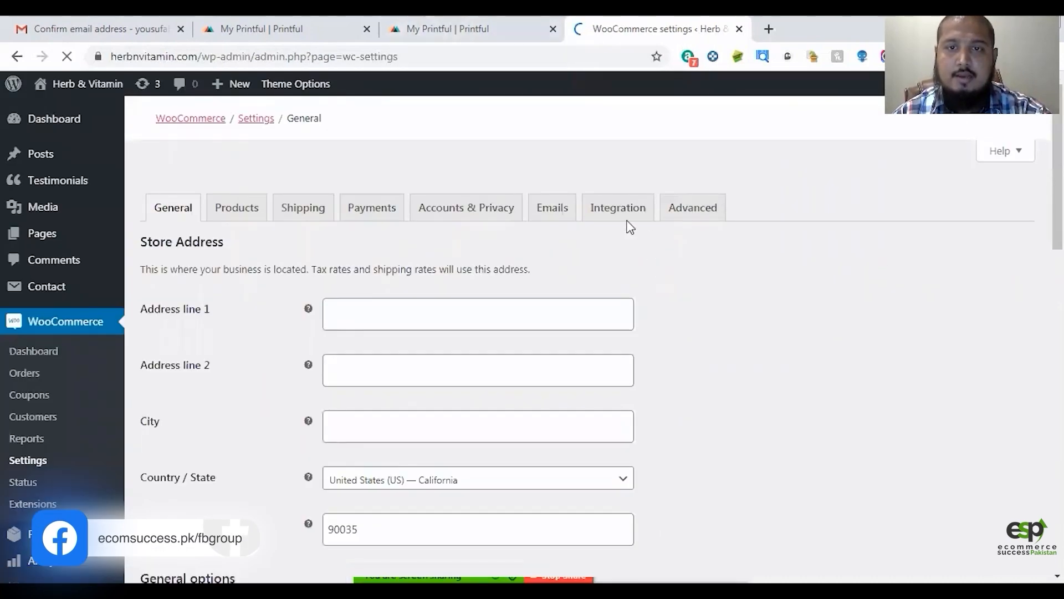
{"action": "left_click", "coordinate": [681, 221]}
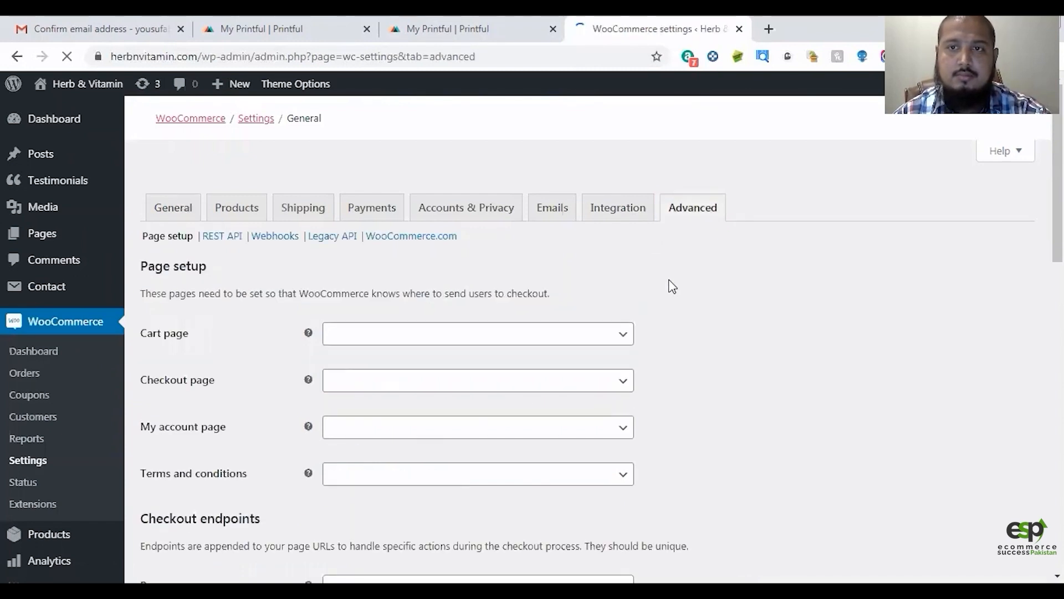
{"action": "left_click", "coordinate": [334, 238]}
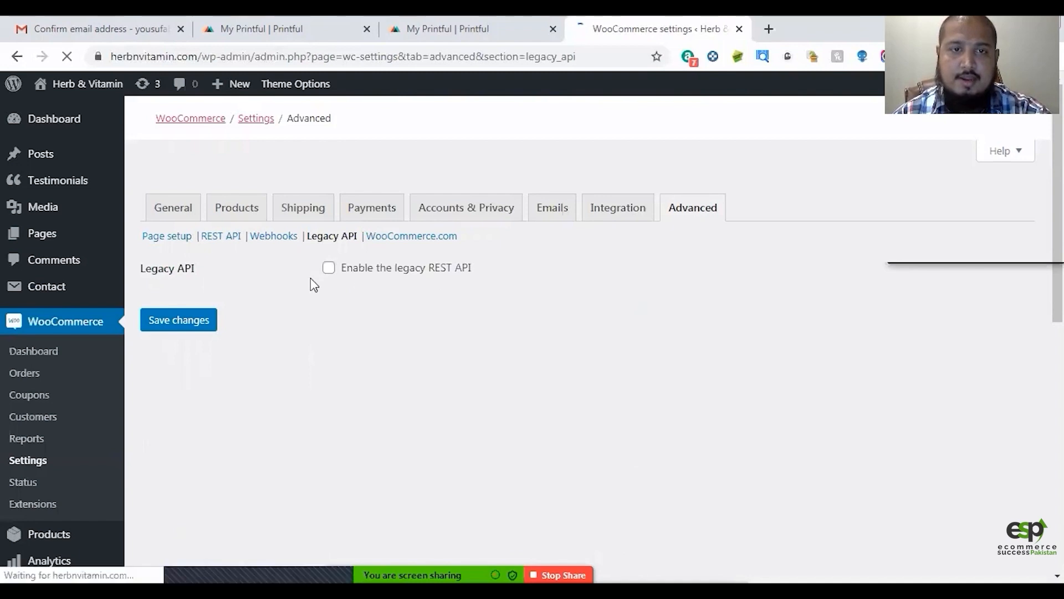
{"action": "left_click", "coordinate": [329, 270]}
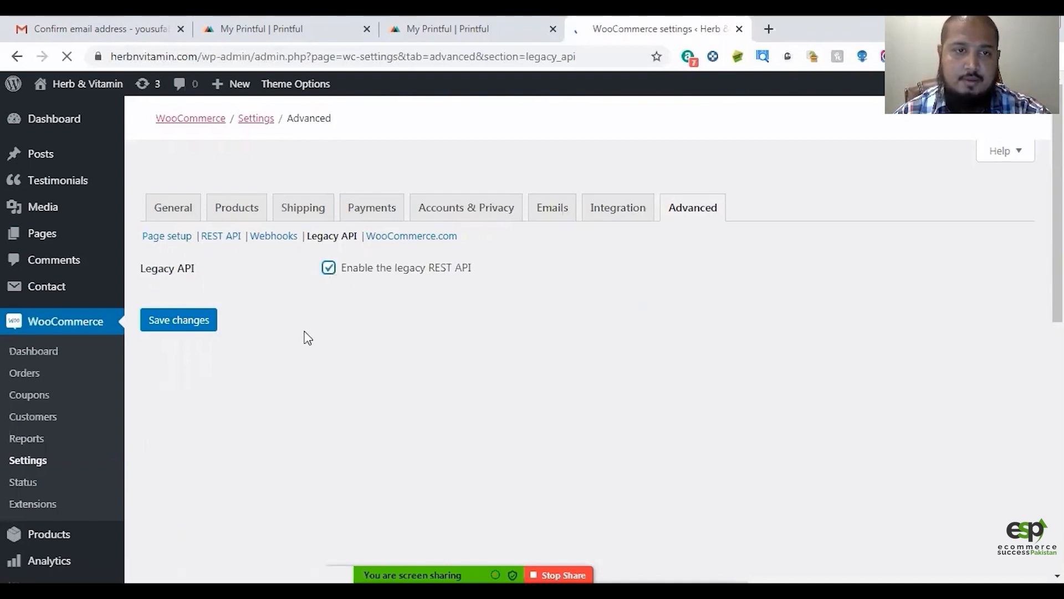
{"action": "left_click", "coordinate": [174, 324]}
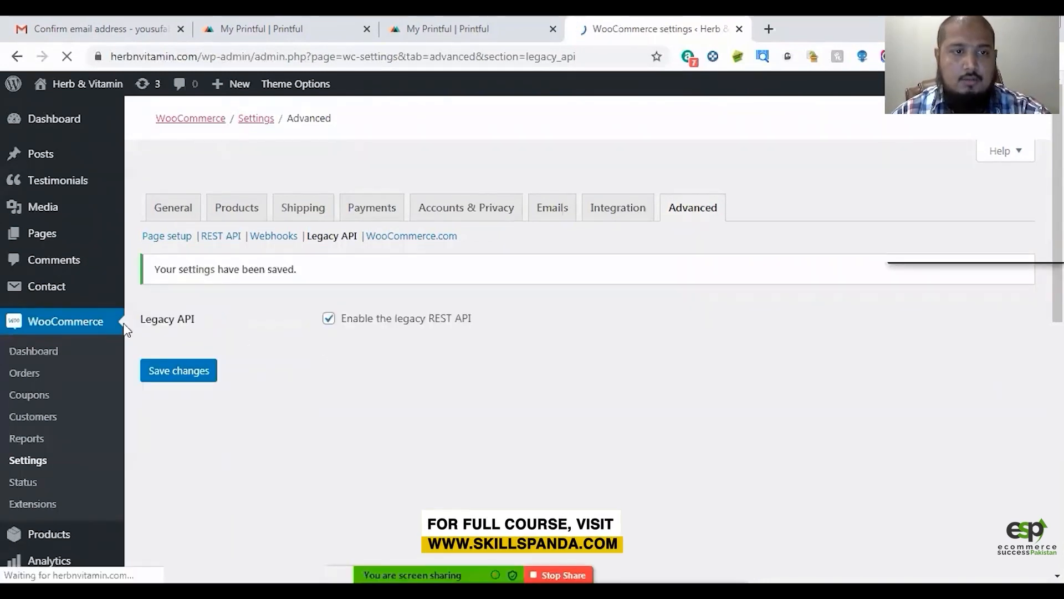
- Start the store connection from the Printful plugin's dashboard and approve Printful's read/write access to the WooCommerce store
{"action": "scroll", "coordinate": [83, 333], "scroll_direction": "down", "scroll_amount": 5}
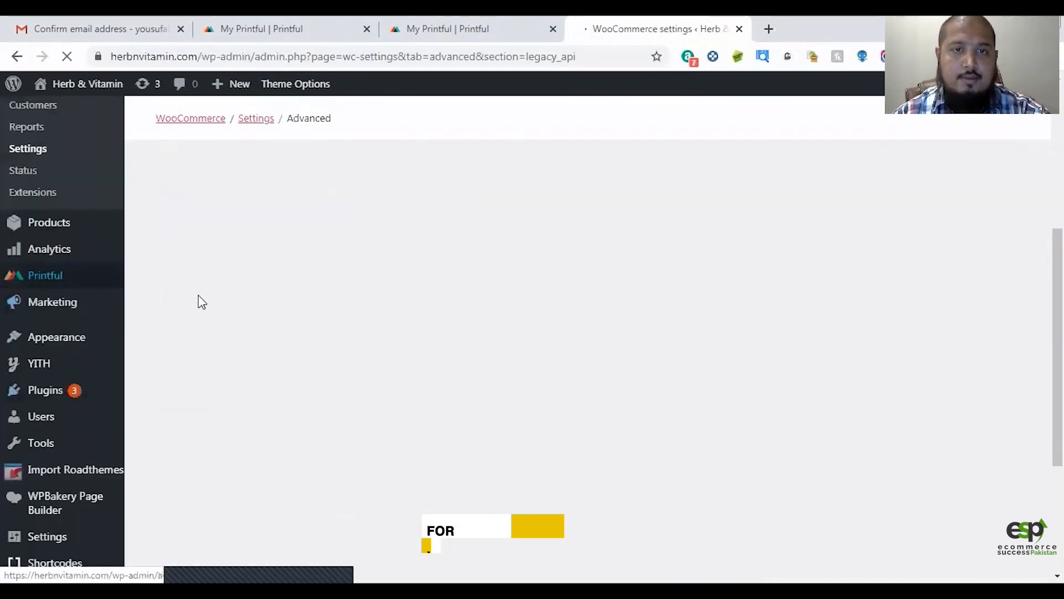
{"action": "scroll", "coordinate": [343, 335], "scroll_direction": "up", "scroll_amount": 4}
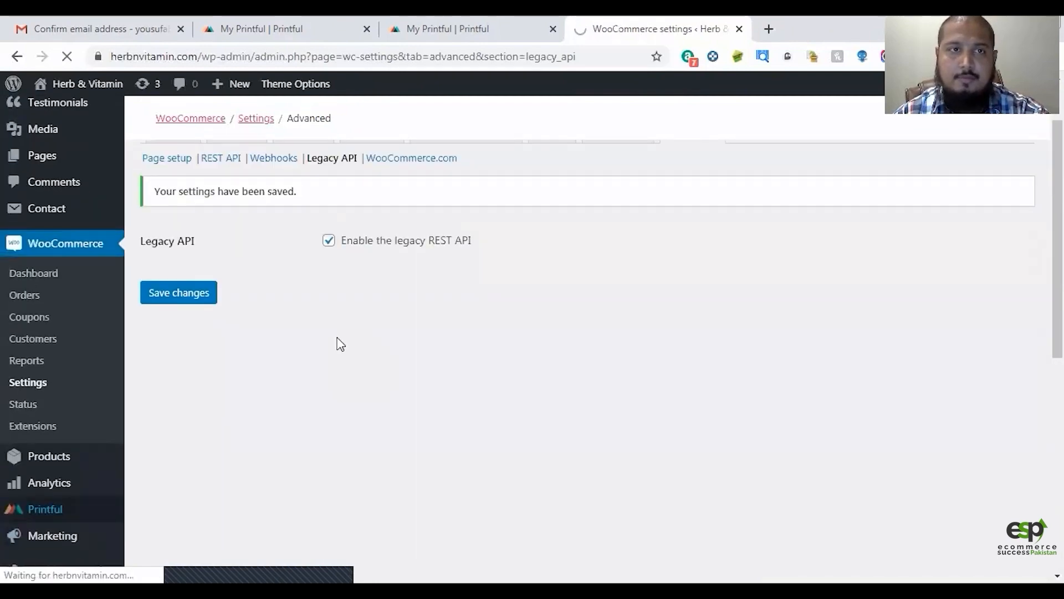
{"action": "scroll", "coordinate": [415, 381], "scroll_direction": "down", "scroll_amount": 6}
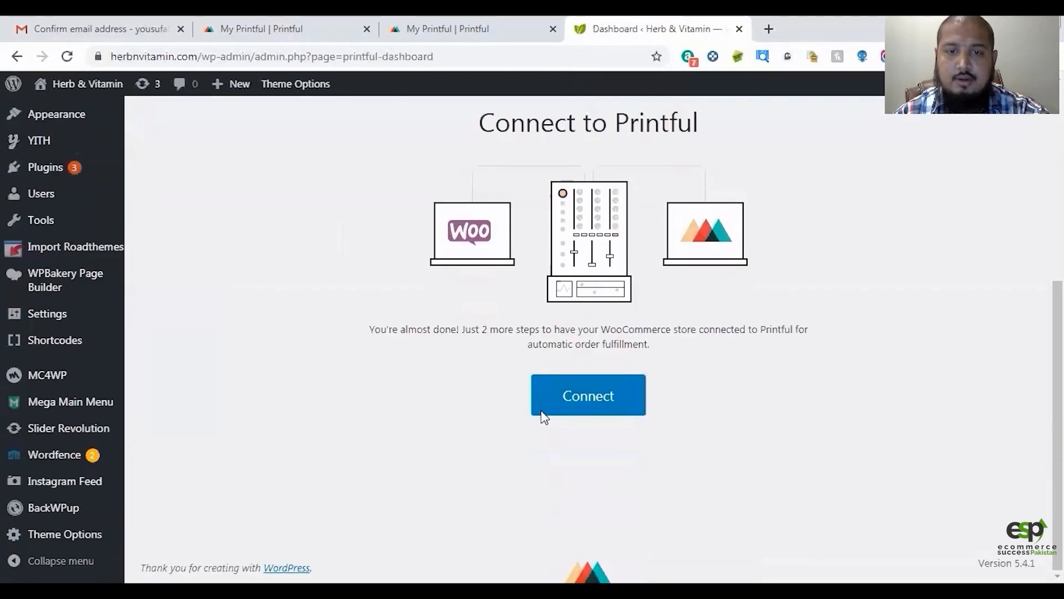
{"action": "left_click", "coordinate": [587, 396]}
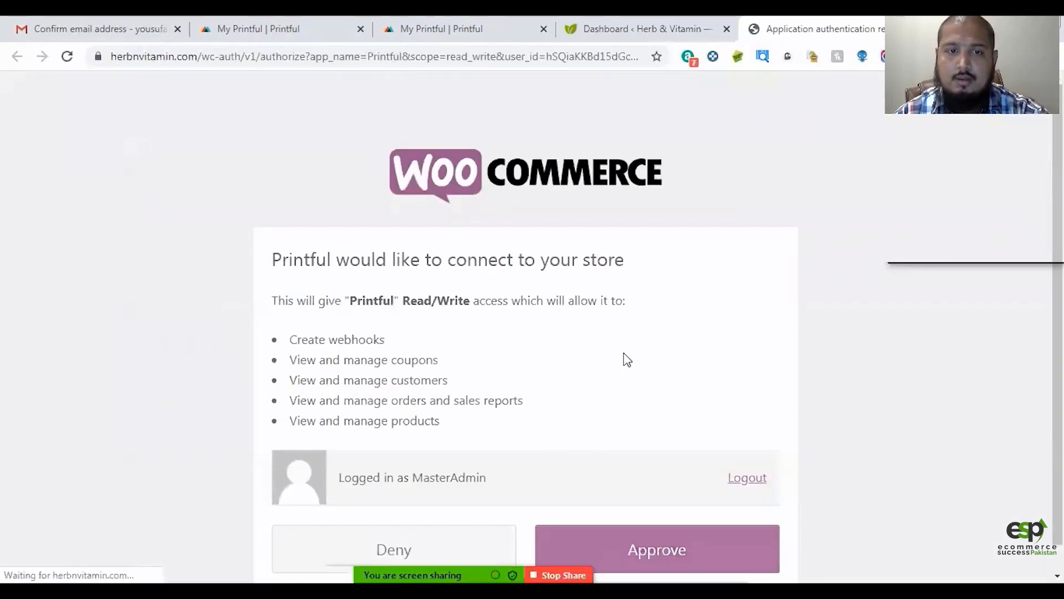
{"action": "scroll", "coordinate": [621, 350], "scroll_direction": "down", "scroll_amount": 1}
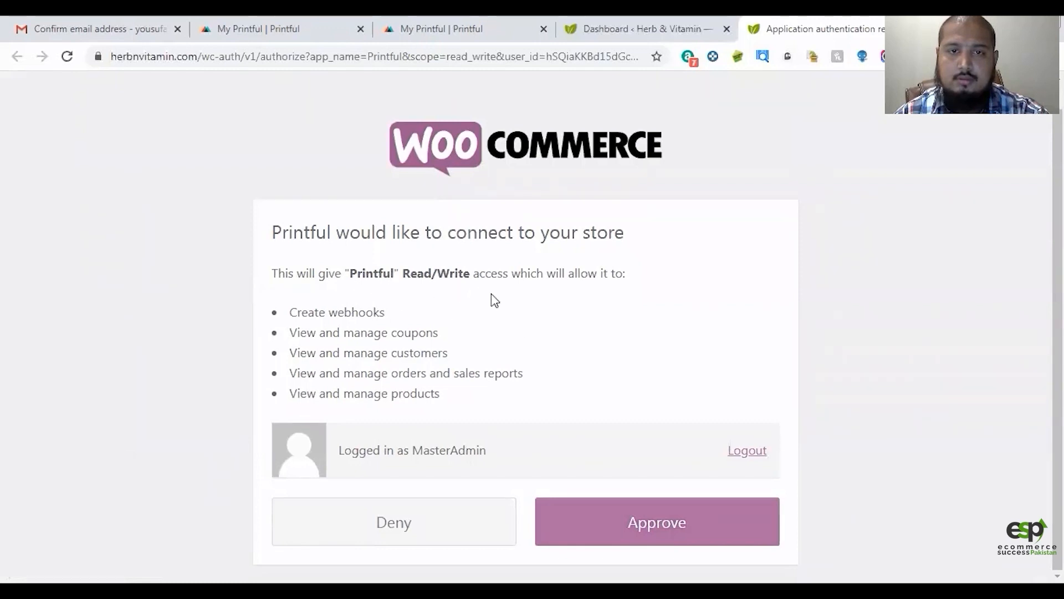
{"action": "left_click", "coordinate": [679, 518]}
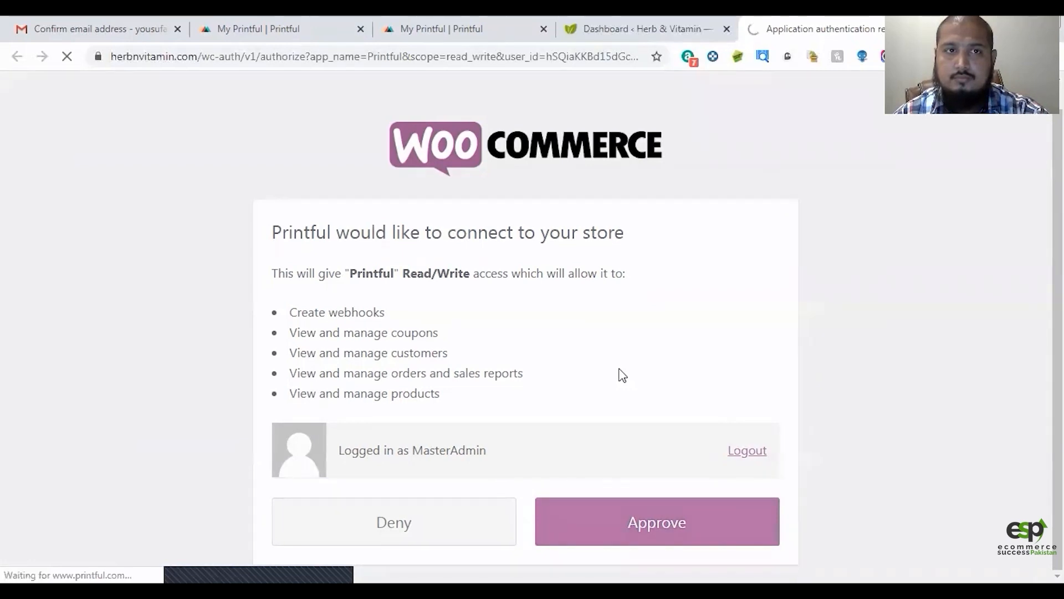
- Sign in to the existing Printful account with the prefilled credentials and confirm connecting the store to it
{"action": "scroll", "coordinate": [597, 393], "scroll_direction": "down", "scroll_amount": 2}
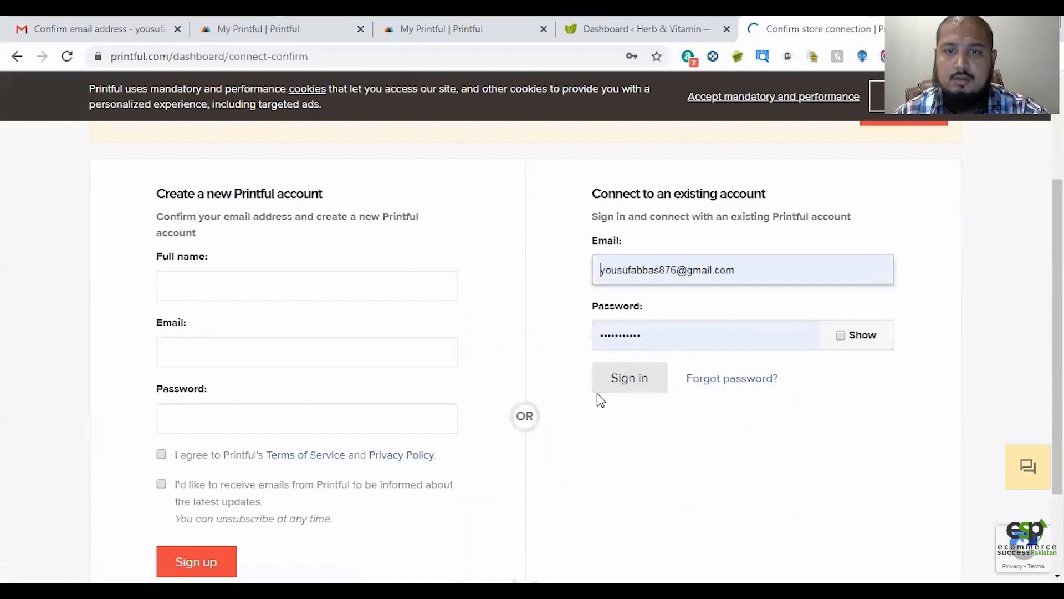
{"action": "left_click", "coordinate": [628, 391]}
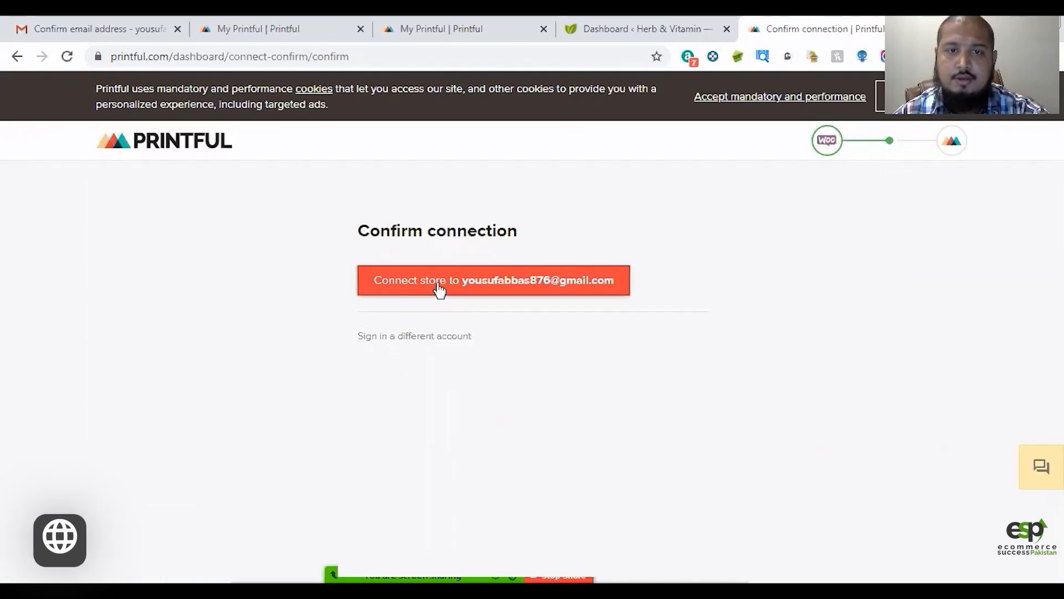
{"action": "left_click", "coordinate": [517, 297]}
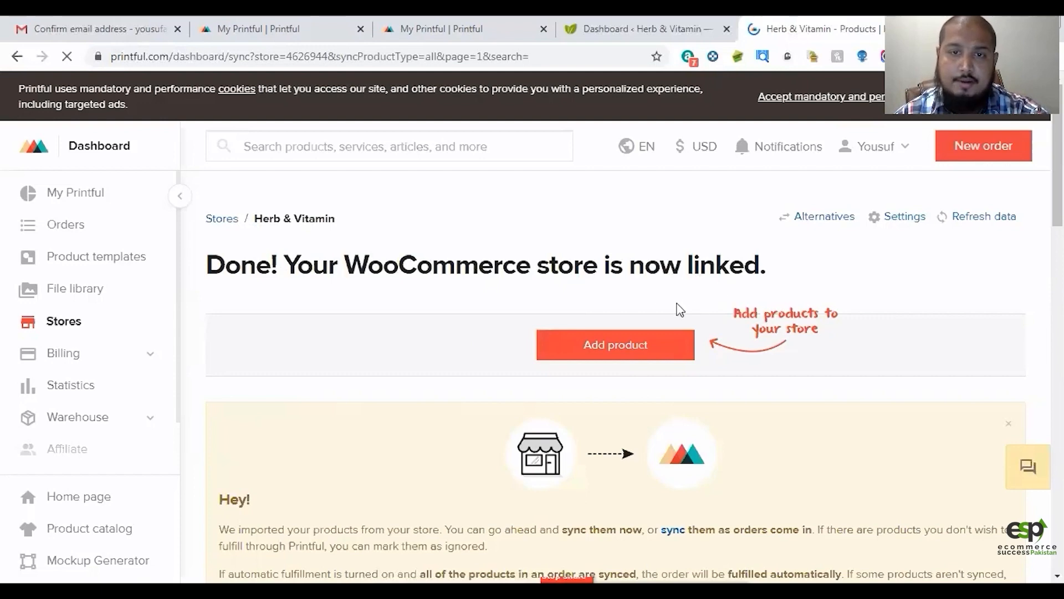
- Switch back to the WordPress admin and look over the Printful dashboard and the product management options
{"action": "left_click", "coordinate": [601, 22]}
{"action": "mouse_move", "coordinate": [67, 201]}
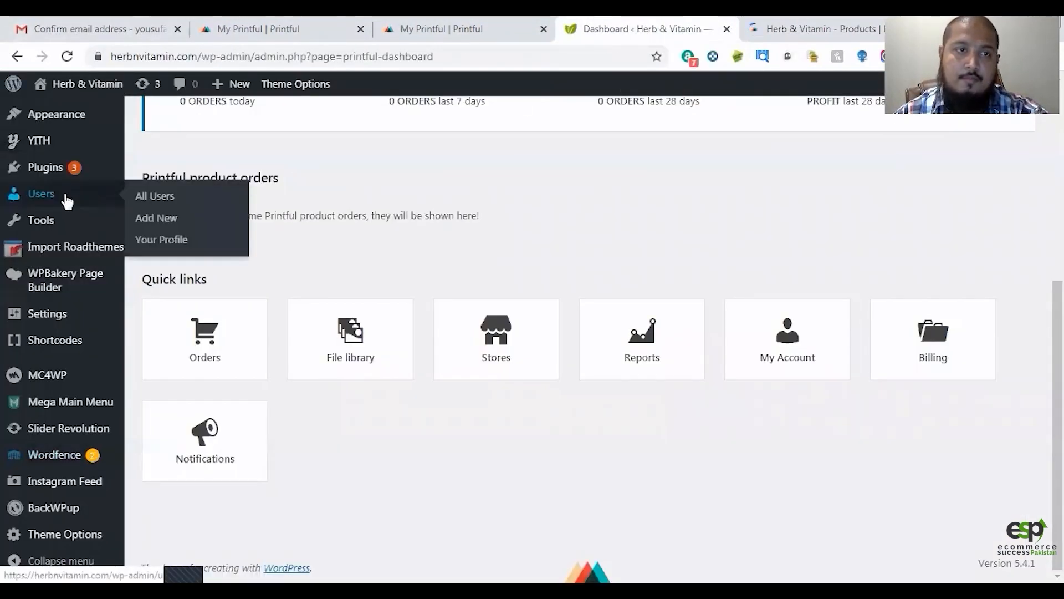
{"action": "scroll", "coordinate": [33, 290], "scroll_direction": "up", "scroll_amount": 3}
{"action": "scroll", "coordinate": [85, 408], "scroll_direction": "down", "scroll_amount": 4}
{"action": "scroll", "coordinate": [86, 350], "scroll_direction": "up", "scroll_amount": 5}
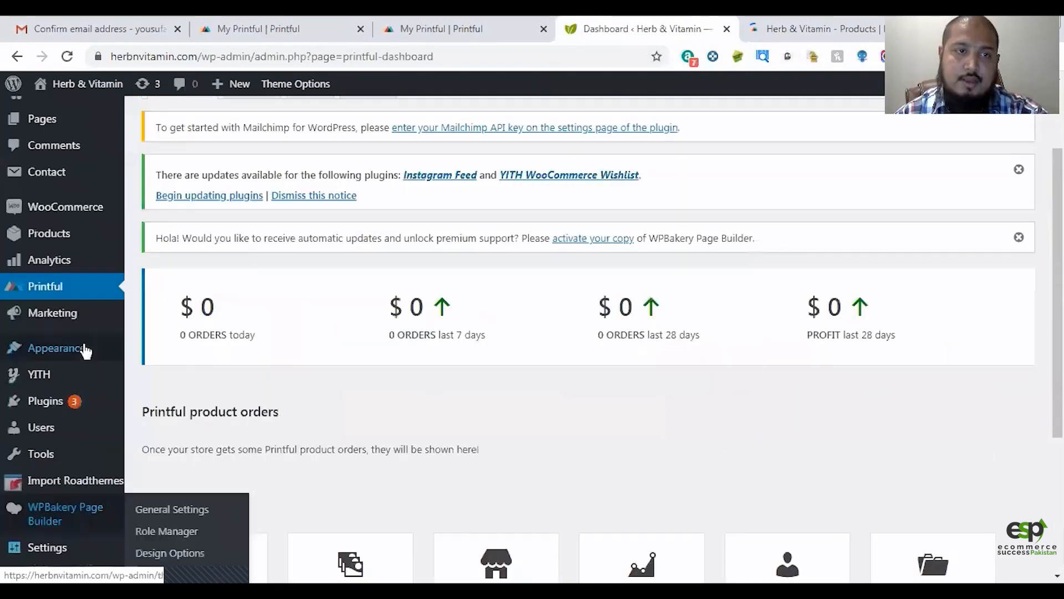
{"action": "mouse_move", "coordinate": [106, 233]}
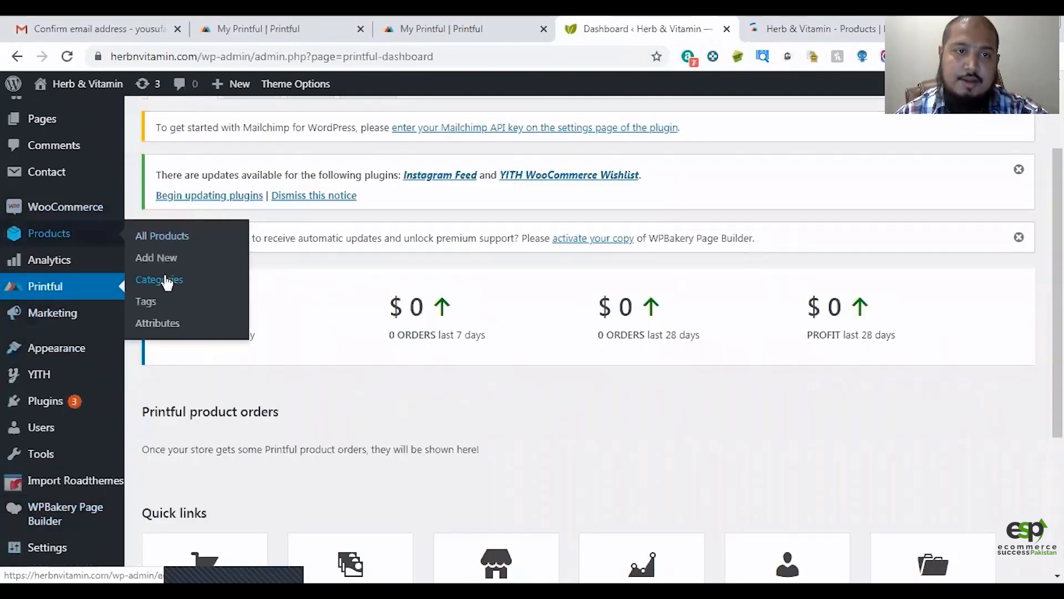
- Return to the Printful store page and start adding a product, choosing an embroidered shirt from the men's clothing category
{"action": "left_click", "coordinate": [820, 30]}
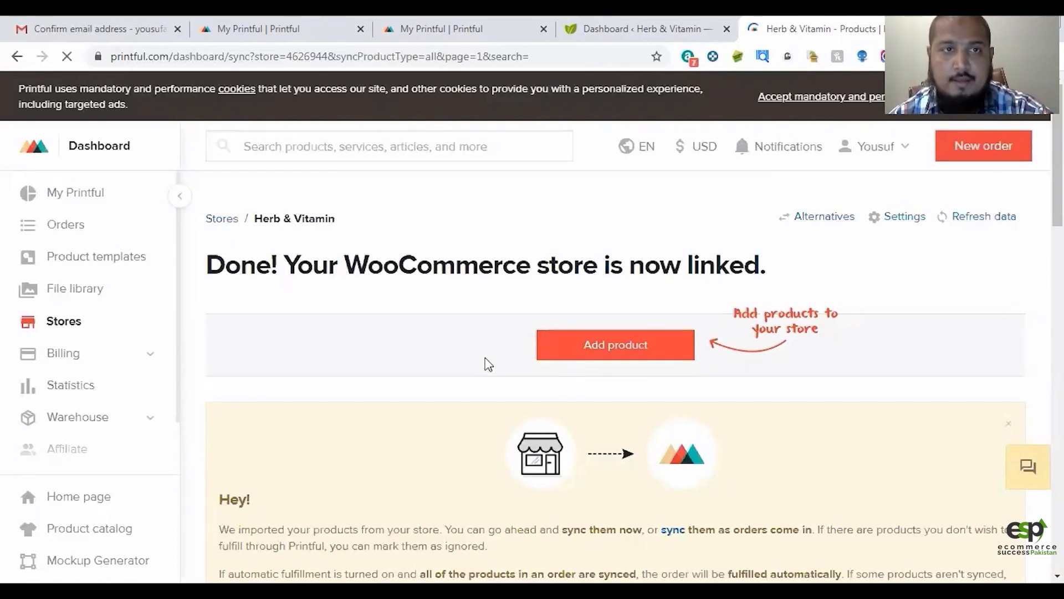
{"action": "left_click", "coordinate": [603, 353]}
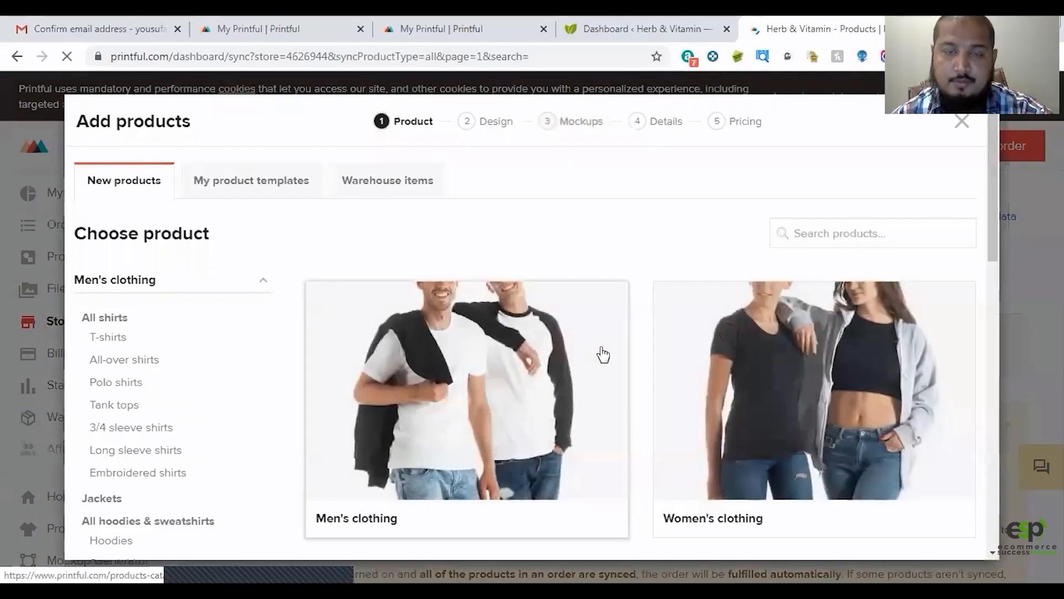
{"action": "left_click", "coordinate": [603, 353]}
{"action": "scroll", "coordinate": [607, 361], "scroll_direction": "down", "scroll_amount": 5}
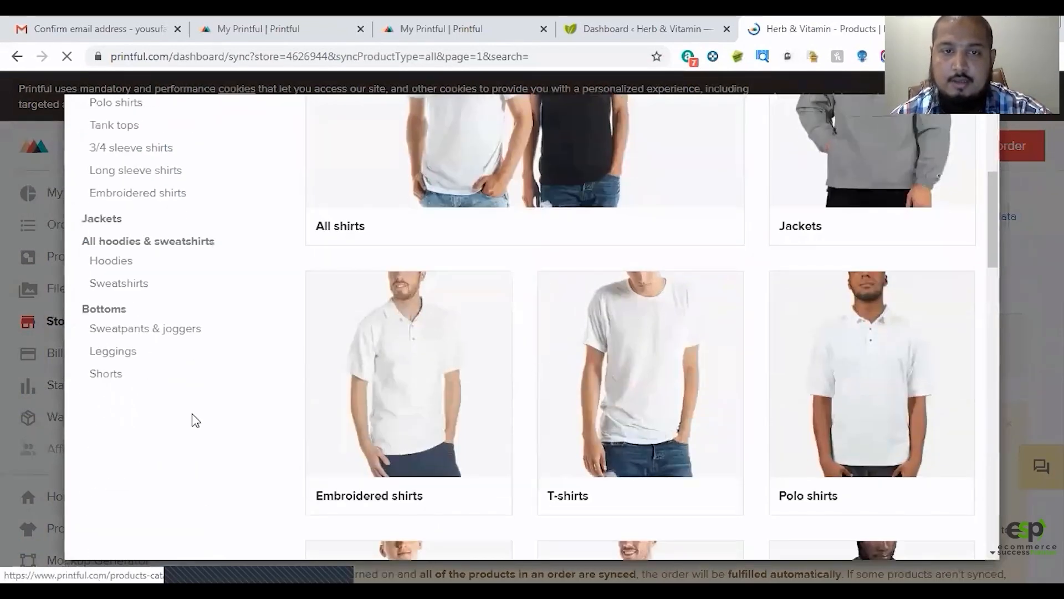
{"action": "left_click", "coordinate": [470, 361]}
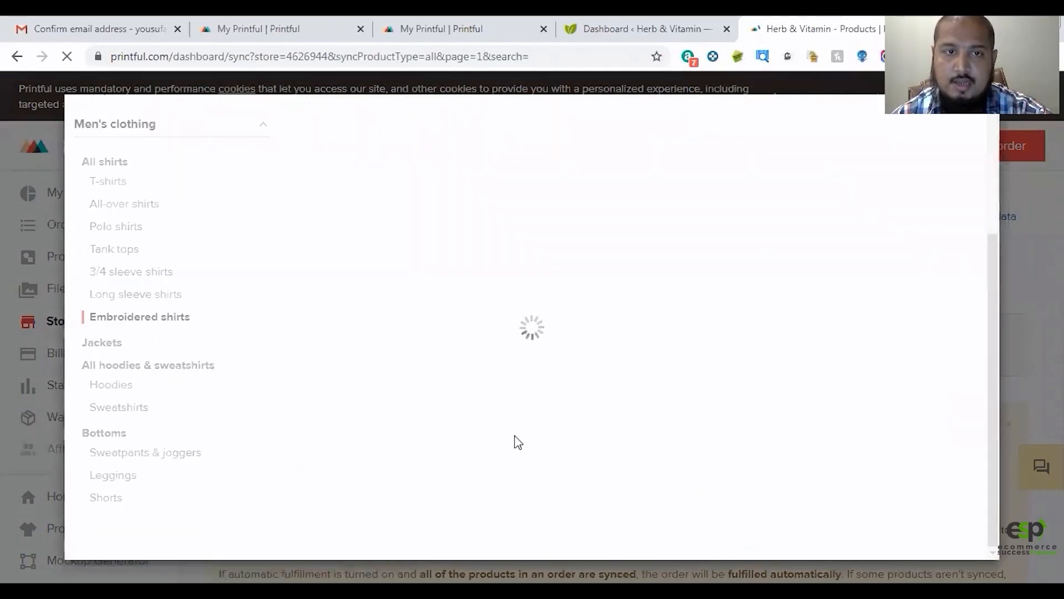
{"action": "left_click", "coordinate": [375, 307]}
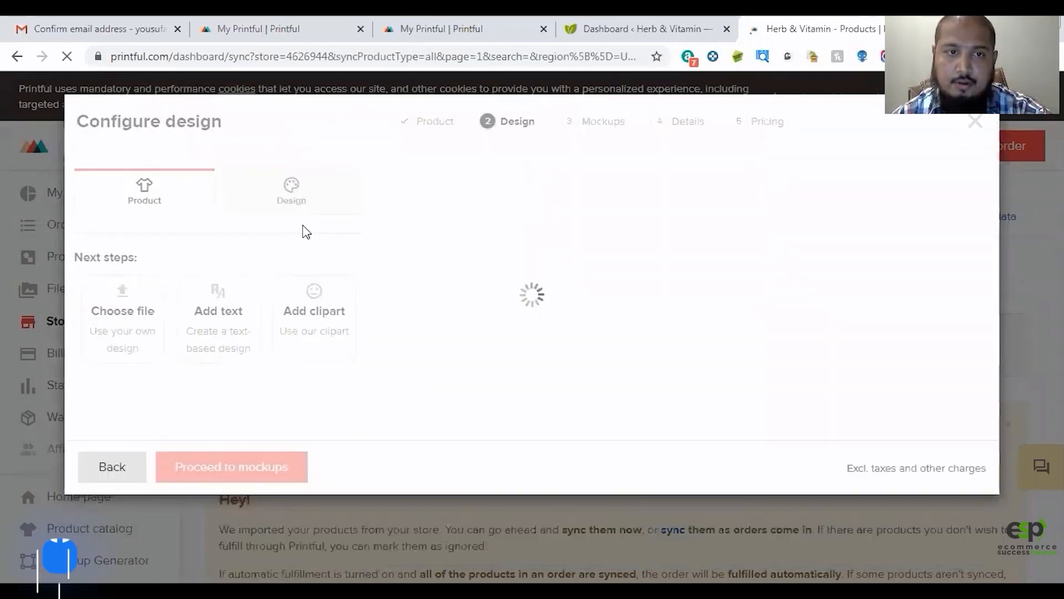
- Add the embroidery text "Test" to the shirt's left chest and proceed to the mockups
{"action": "left_click", "coordinate": [287, 189]}
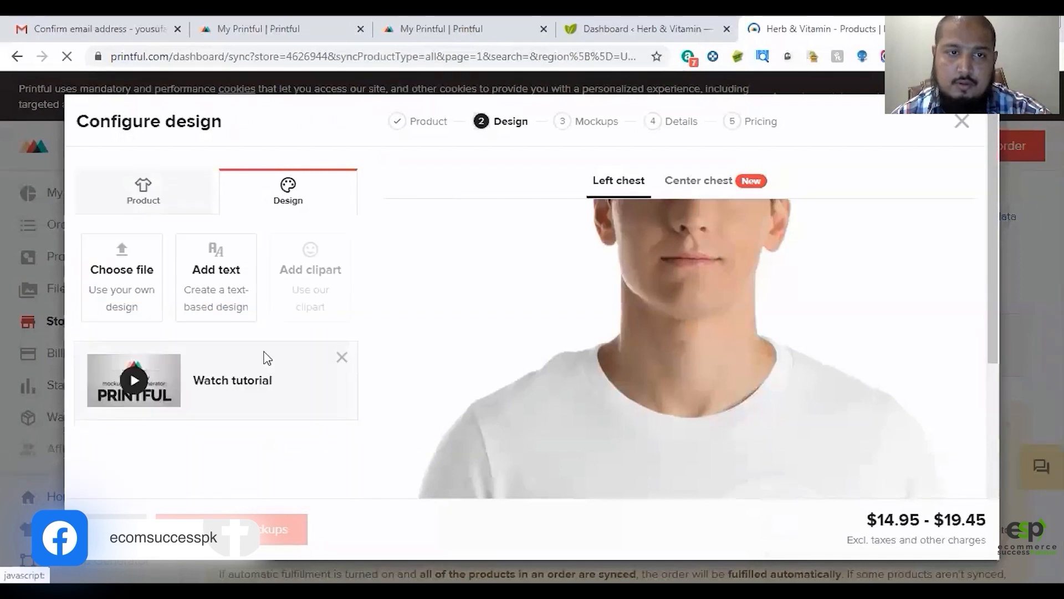
{"action": "left_click", "coordinate": [205, 293]}
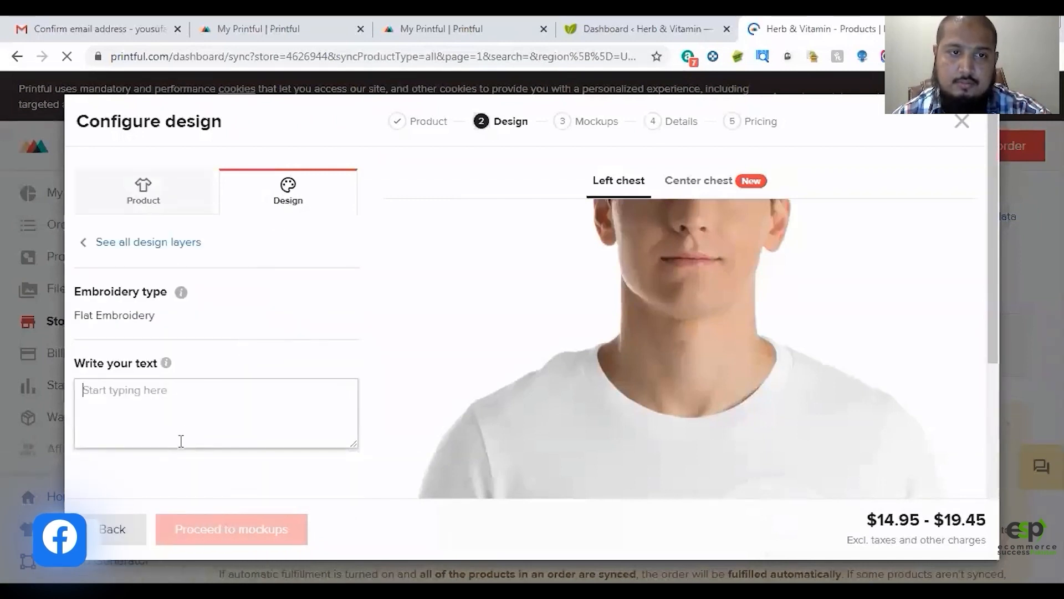
{"action": "type", "text": "Tesy"}
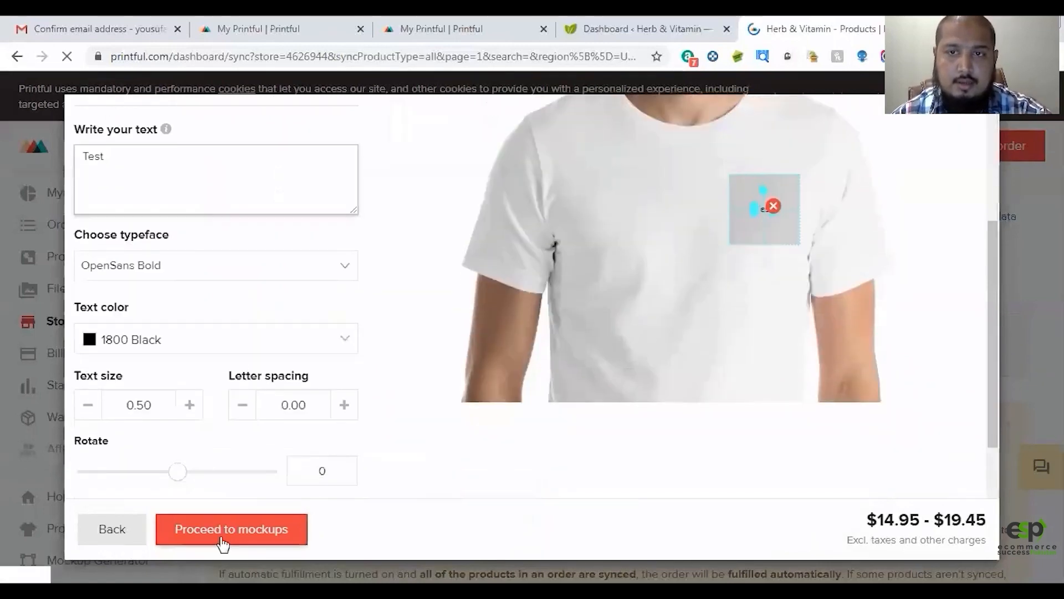
{"action": "left_click", "coordinate": [238, 529]}
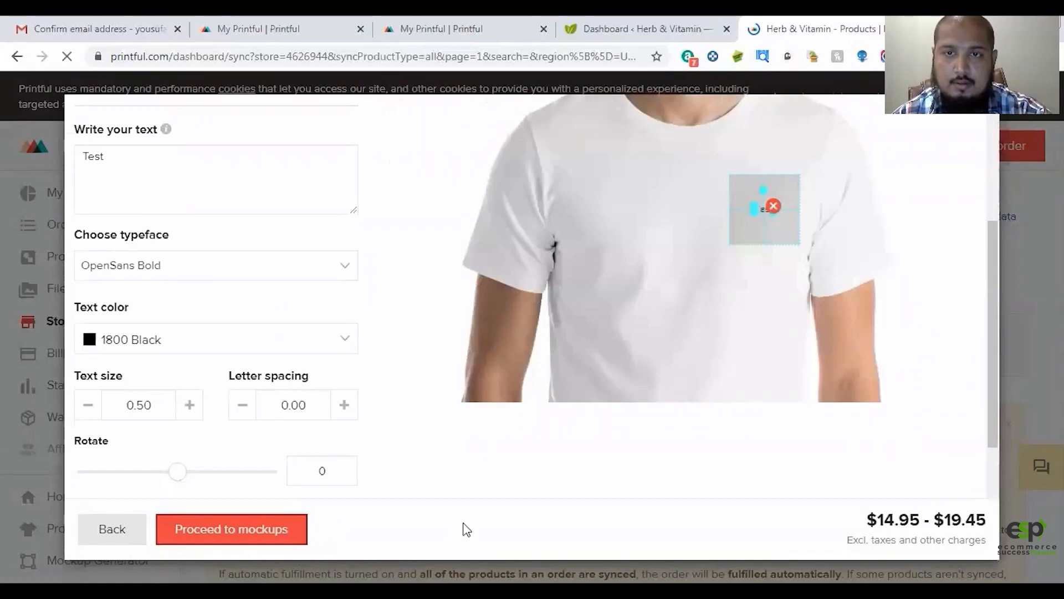
- Accept the preselected front mockup, product details and default pricing, and submit the shirt to the store
{"action": "scroll", "coordinate": [470, 471], "scroll_direction": "down", "scroll_amount": 2}
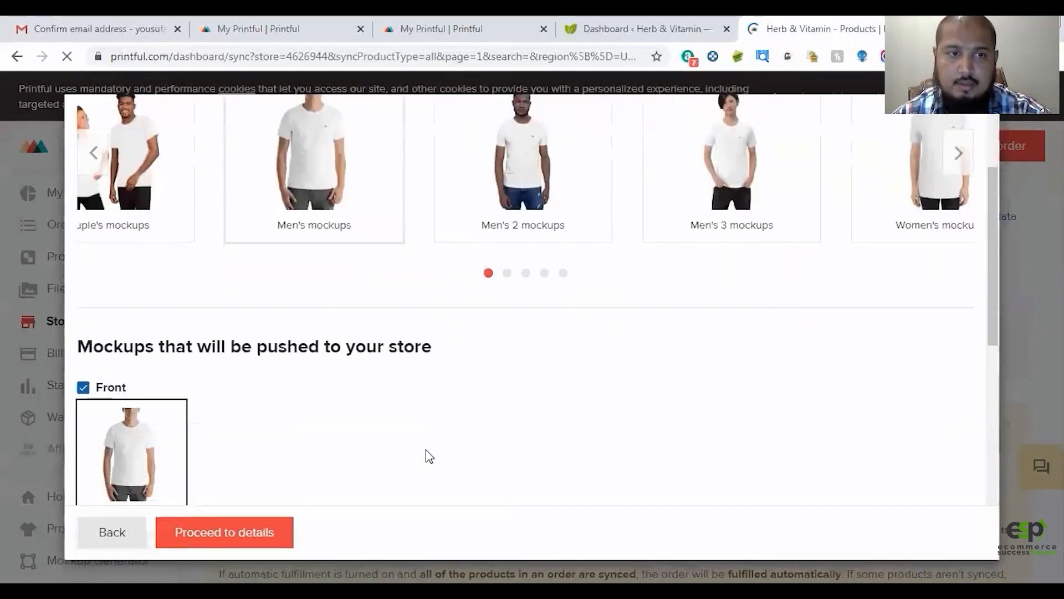
{"action": "left_click", "coordinate": [256, 532]}
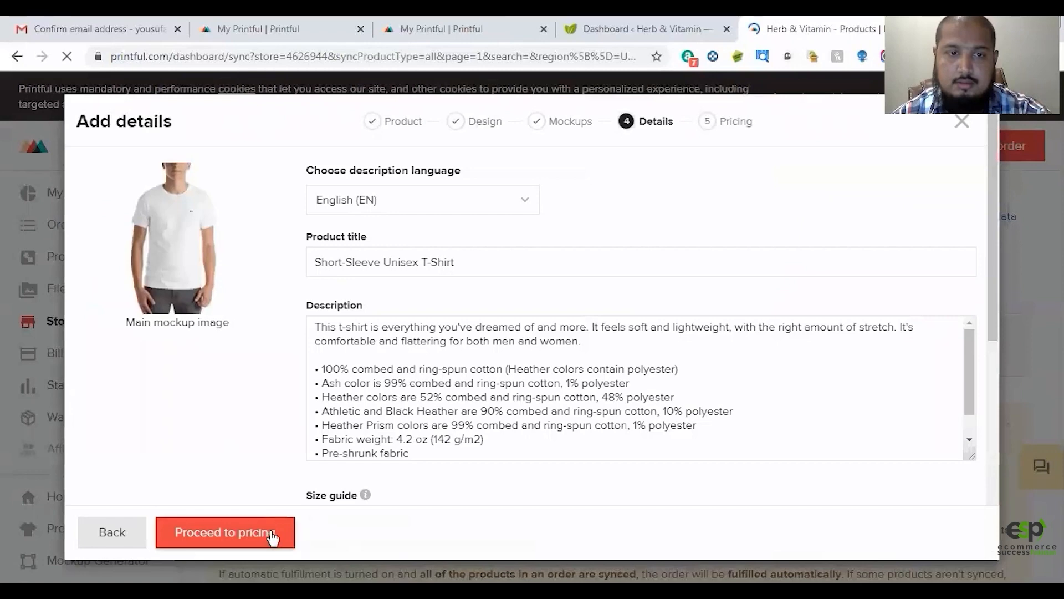
{"action": "left_click", "coordinate": [272, 535]}
{"action": "left_click", "coordinate": [256, 533]}
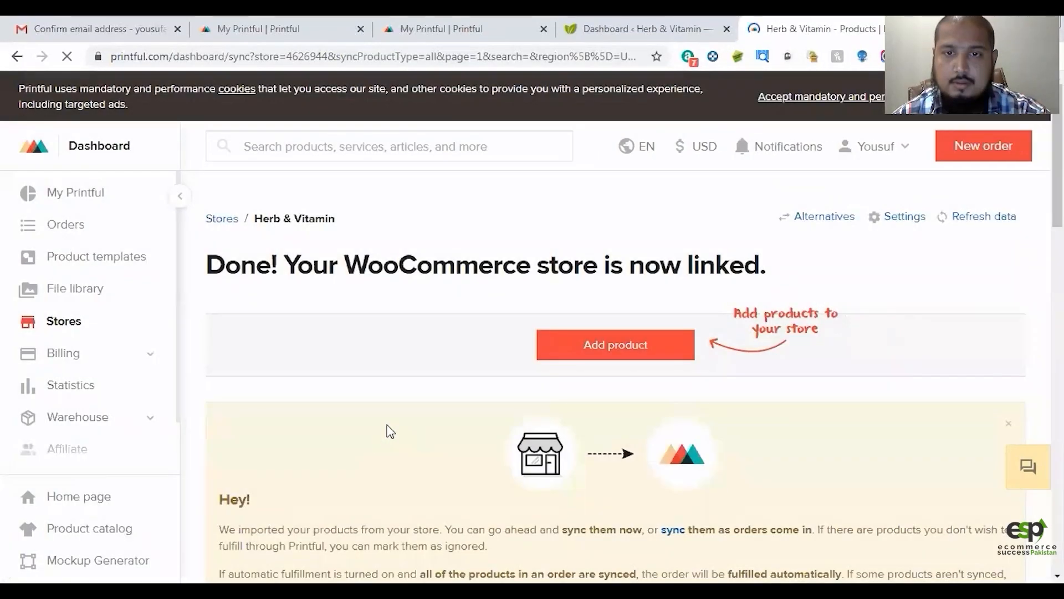
- Check the store page, and review the getting-started checklist on the My Printful overview for completed and remaining setup tasks
{"action": "scroll", "coordinate": [397, 449], "scroll_direction": "down", "scroll_amount": 3}
{"action": "scroll", "coordinate": [397, 452], "scroll_direction": "up", "scroll_amount": 3}
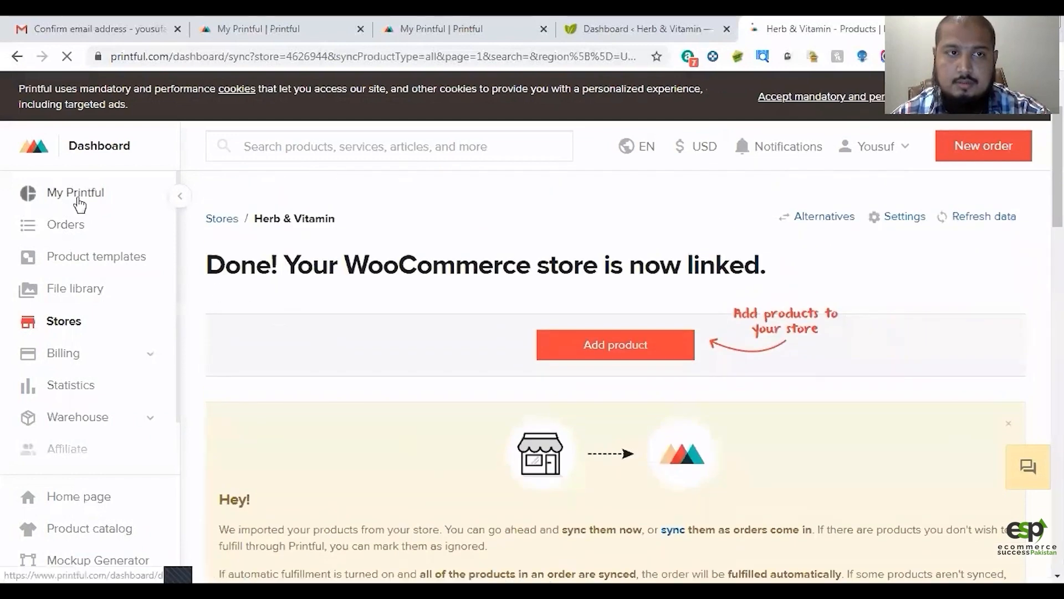
{"action": "left_click", "coordinate": [74, 197]}
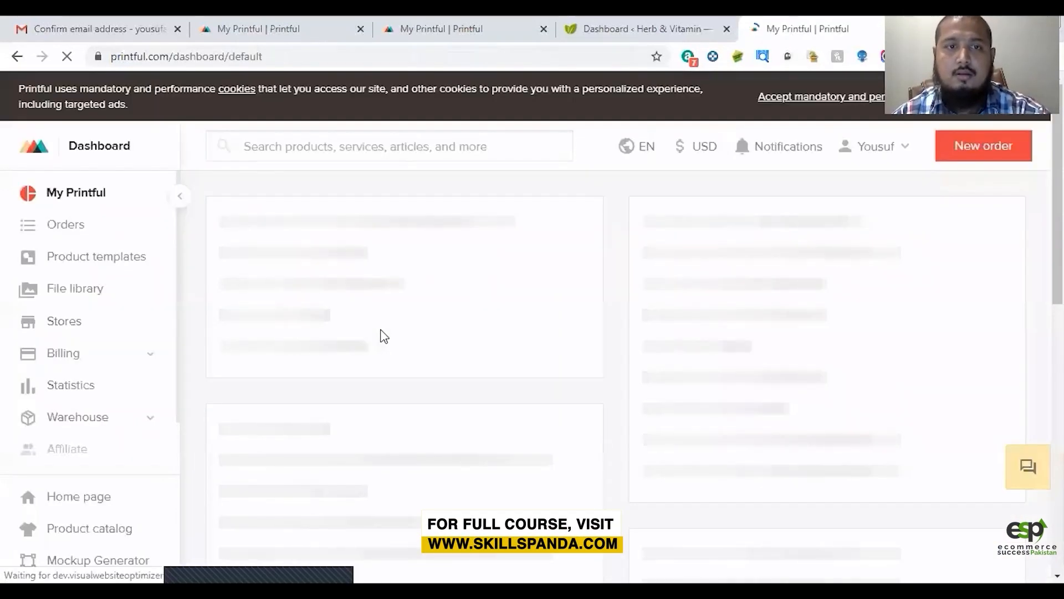
{"action": "scroll", "coordinate": [410, 344], "scroll_direction": "down", "scroll_amount": 3}
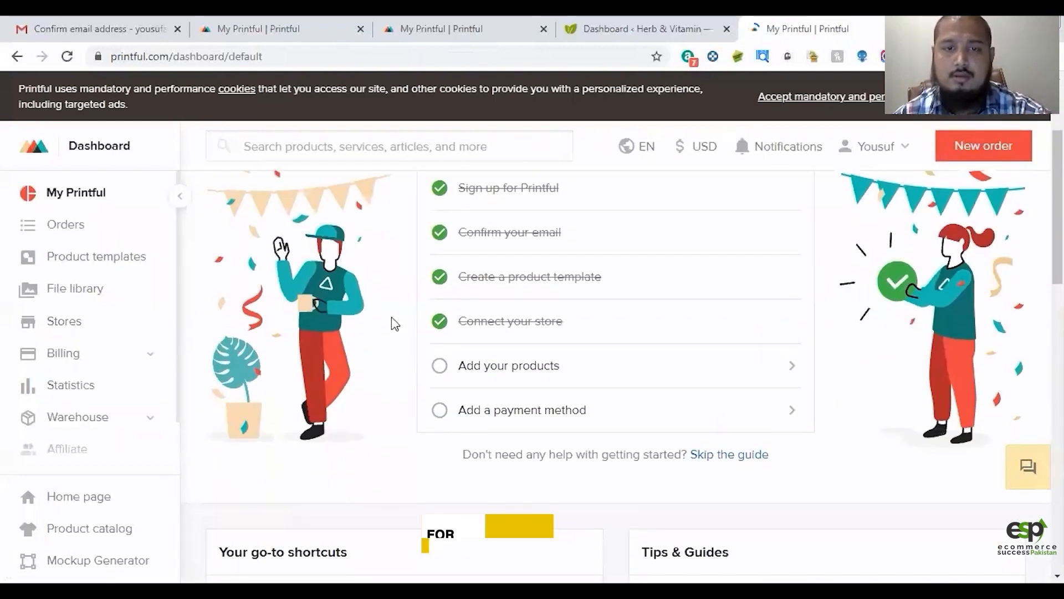
{"action": "scroll", "coordinate": [392, 321], "scroll_direction": "up", "scroll_amount": 3}
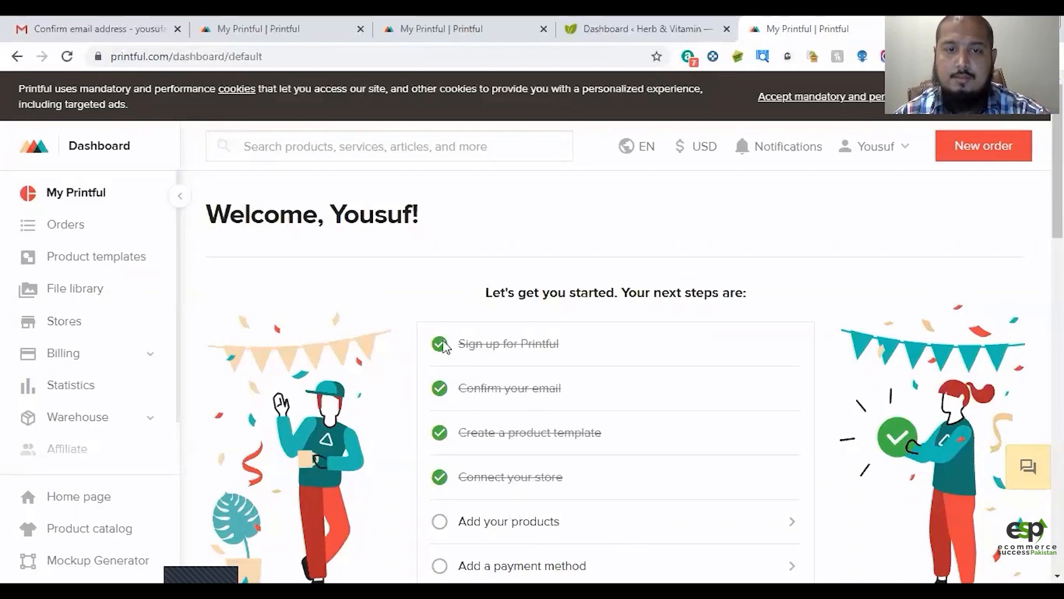
{"action": "scroll", "coordinate": [409, 468], "scroll_direction": "down", "scroll_amount": 4}
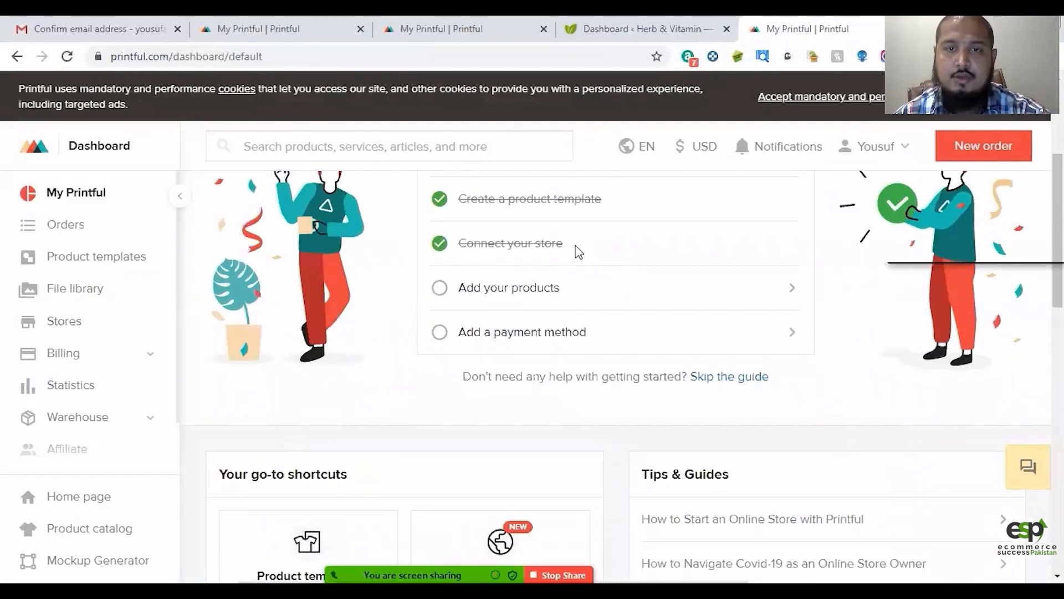
{"action": "scroll", "coordinate": [539, 254], "scroll_direction": "up", "scroll_amount": 3}
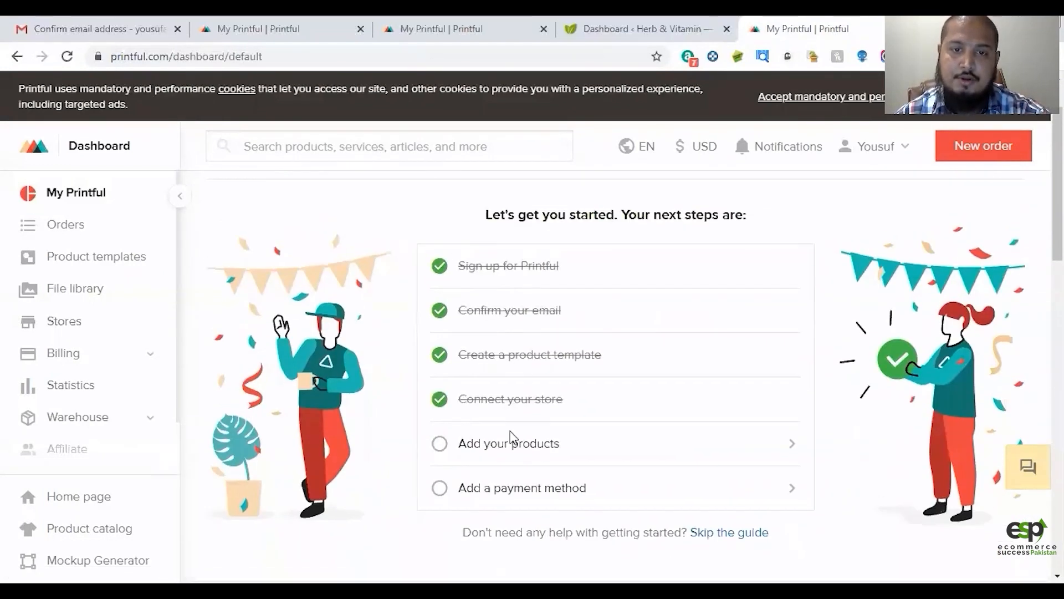